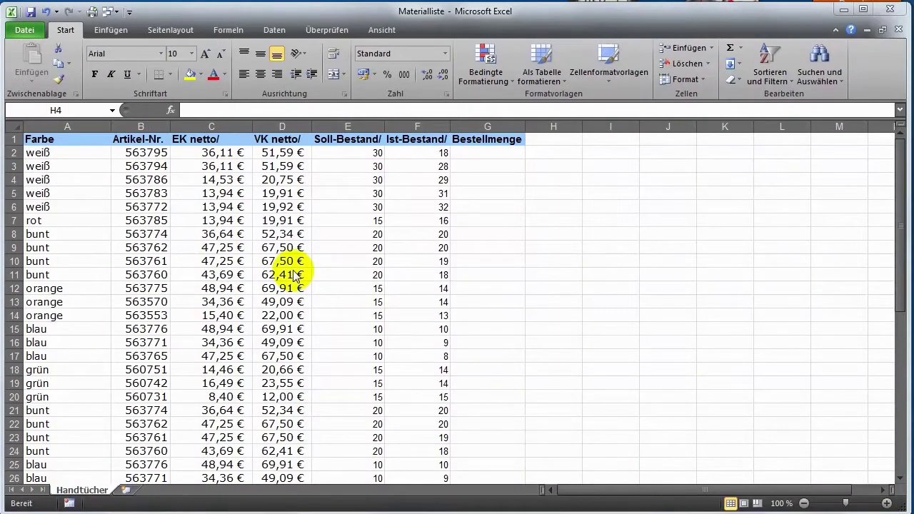
Scroll through the towel list, mark the header row and inspect an EK netto price formula.
click(76, 154)
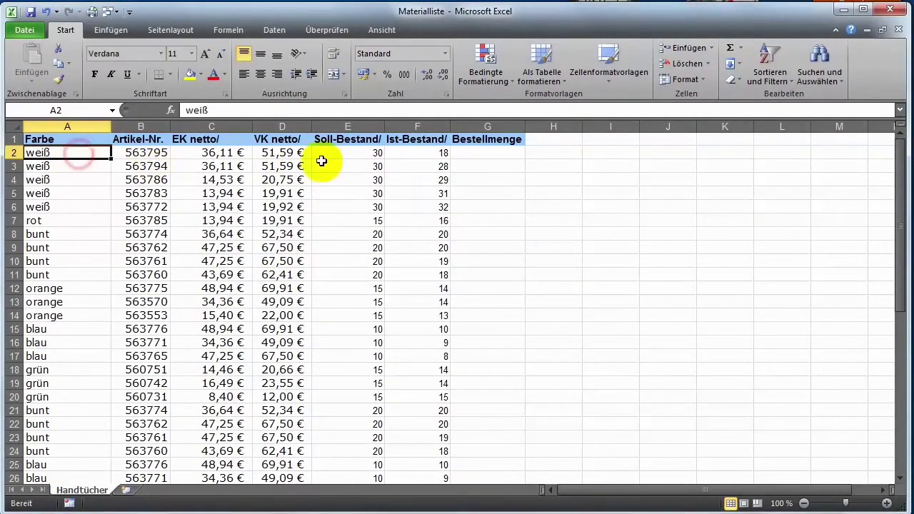
scroll(321, 286, down, 2)
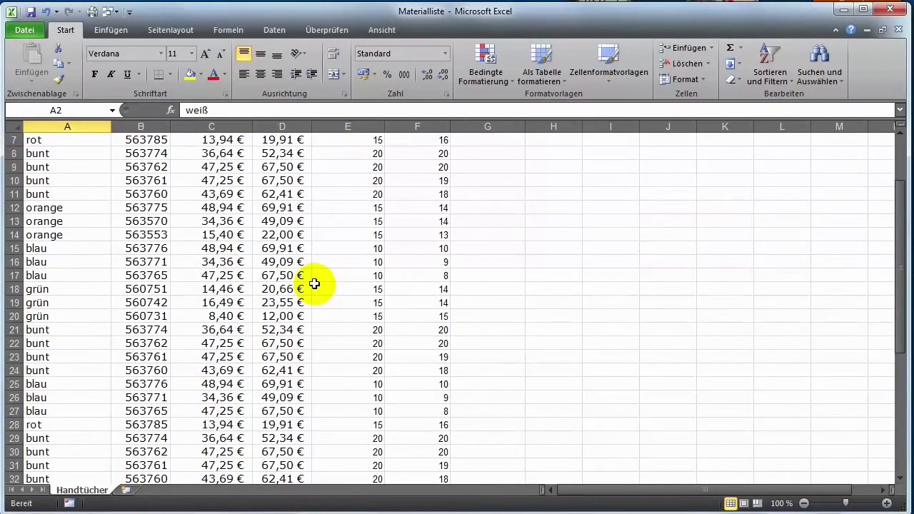
scroll(318, 285, down, 3)
scroll(314, 285, down, 3)
scroll(315, 285, down, 1)
scroll(316, 285, up, 5)
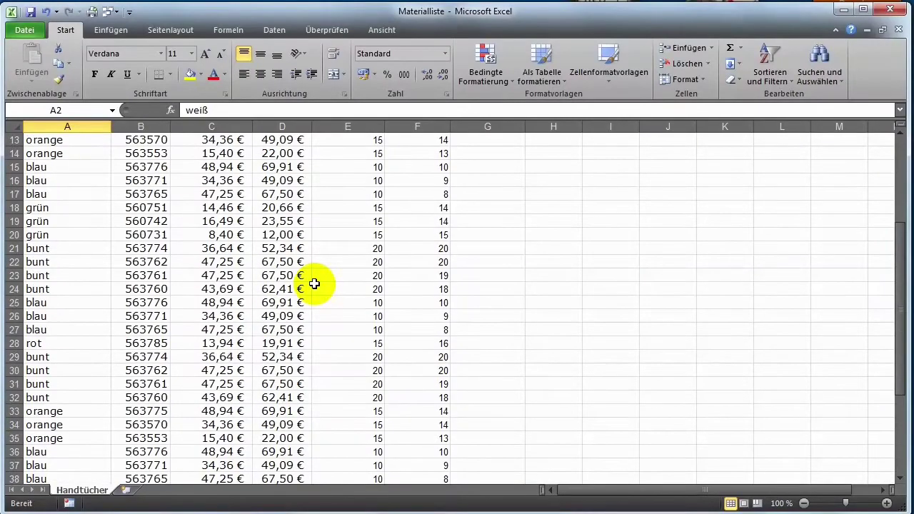
scroll(317, 286, up, 4)
drag(63, 139, 465, 142)
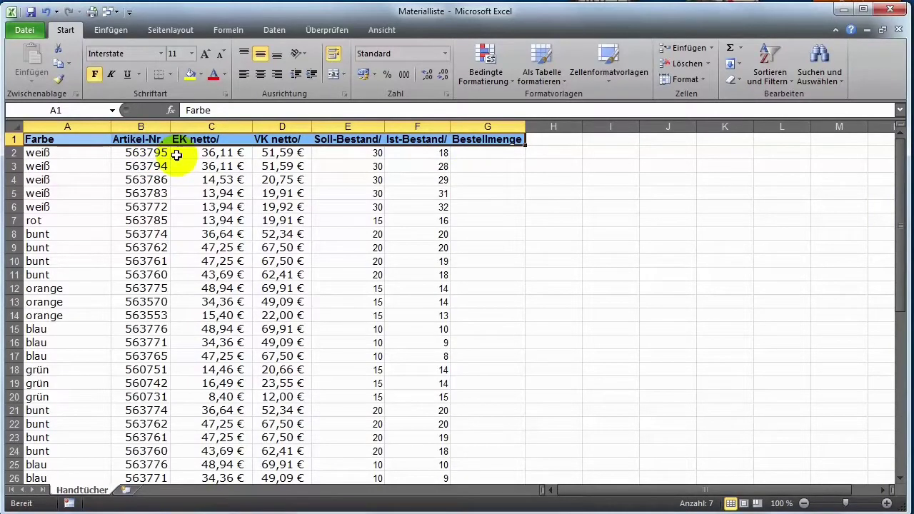
click(175, 220)
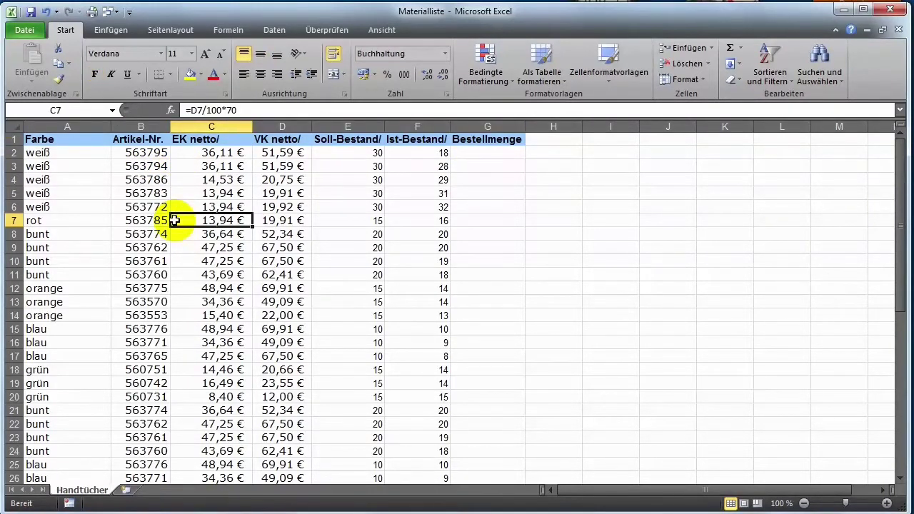
Freeze the top header row with Oberste Zeile einfrieren.
click(13, 138)
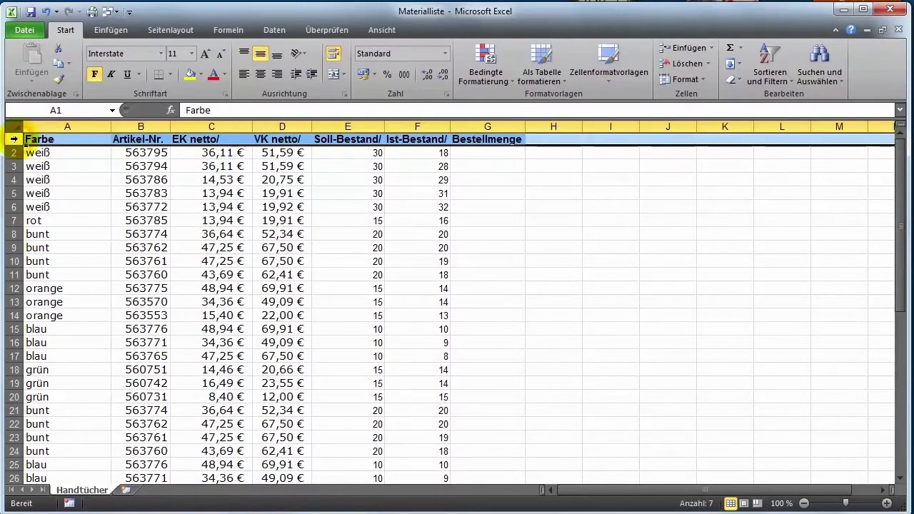
click(370, 33)
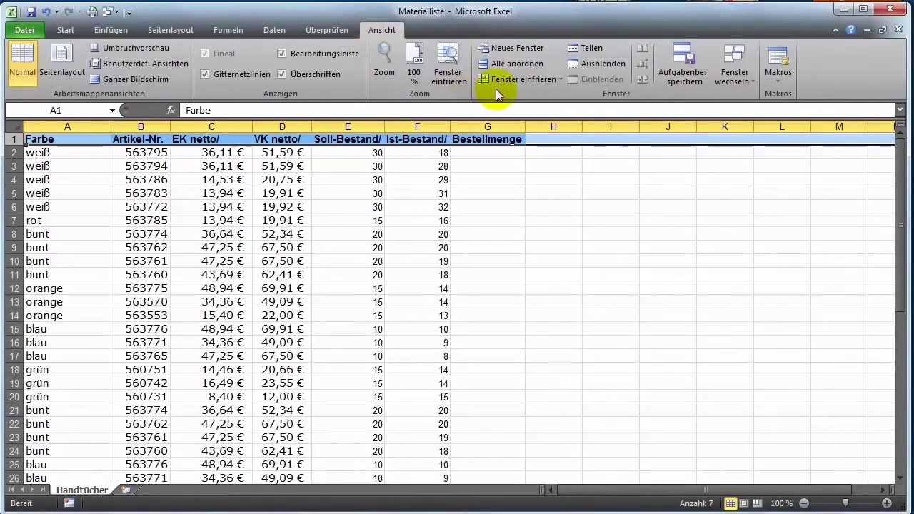
click(512, 79)
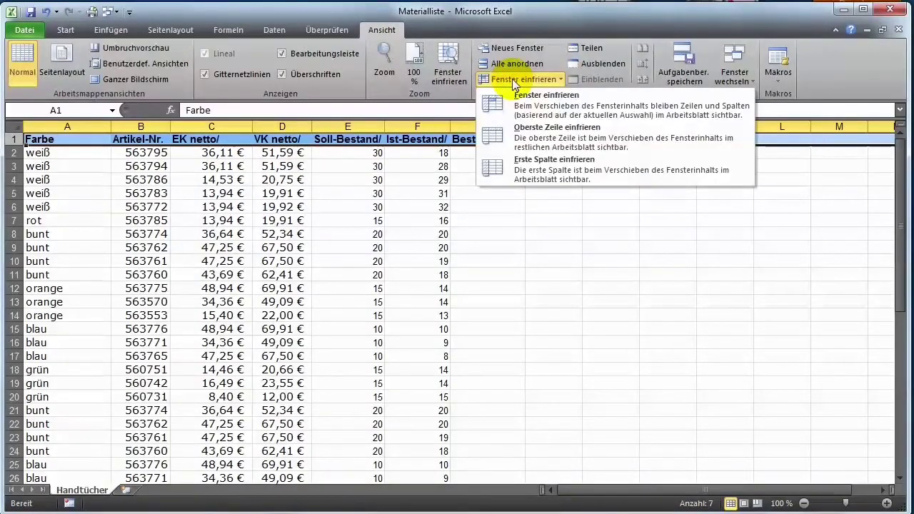
click(546, 143)
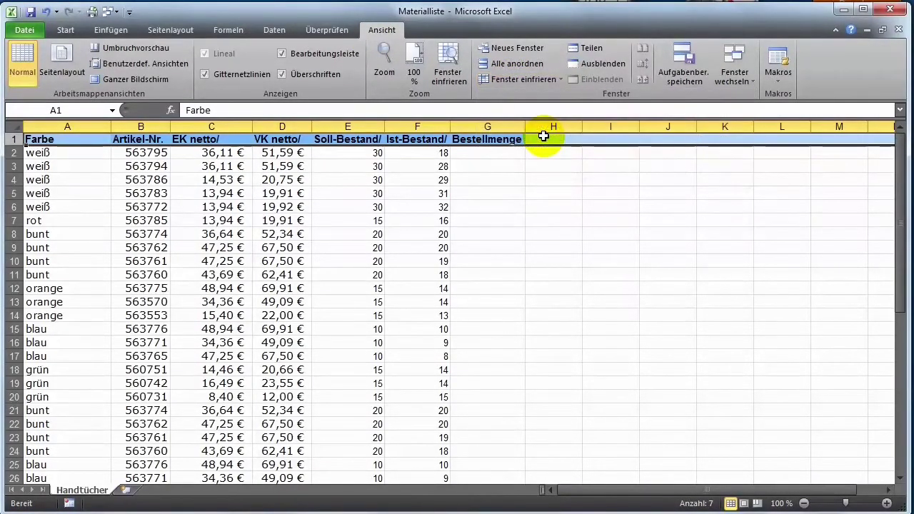
Scroll the list from the Bestellmenge column to confirm the header stays visible.
click(490, 272)
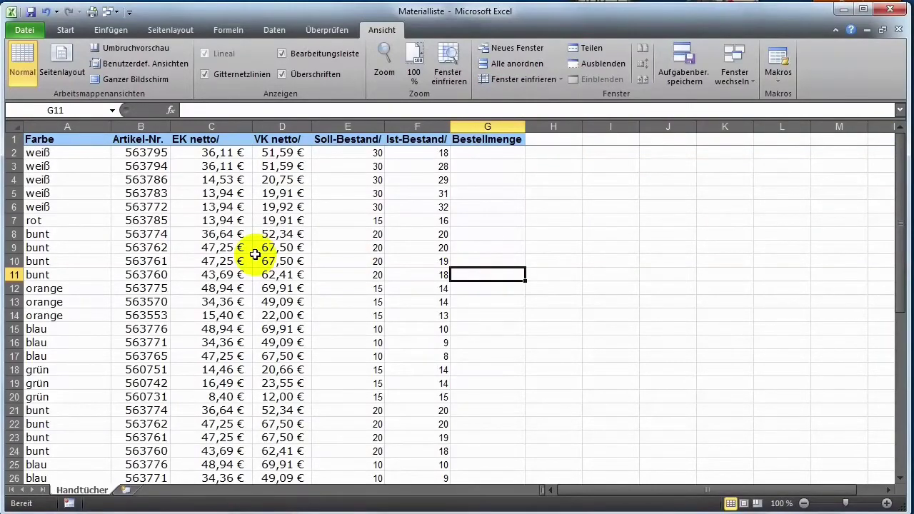
scroll(255, 254, down, 3)
scroll(255, 254, down, 2)
scroll(255, 255, up, 5)
scroll(255, 254, down, 2)
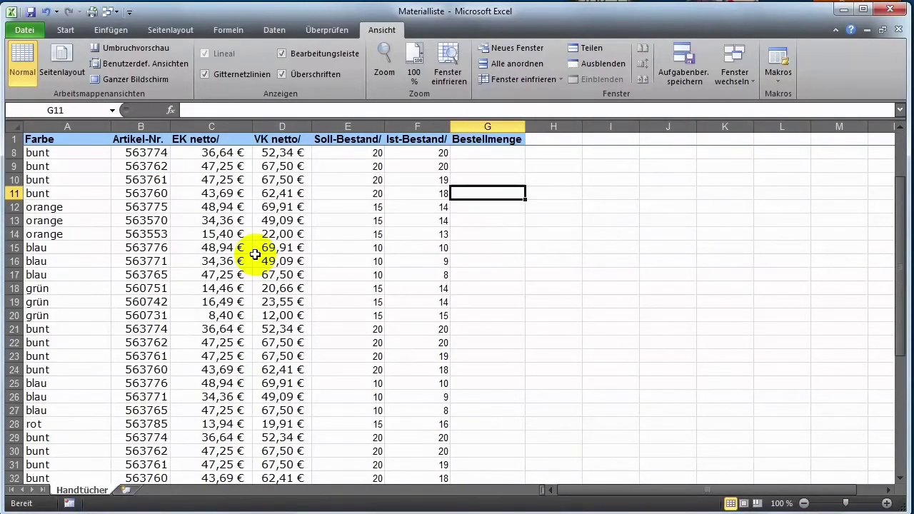
scroll(255, 254, down, 1)
scroll(245, 255, up, 3)
mouse_move(68, 142)
mouse_down()
mouse_move(134, 142)
mouse_move(52, 141)
mouse_up()
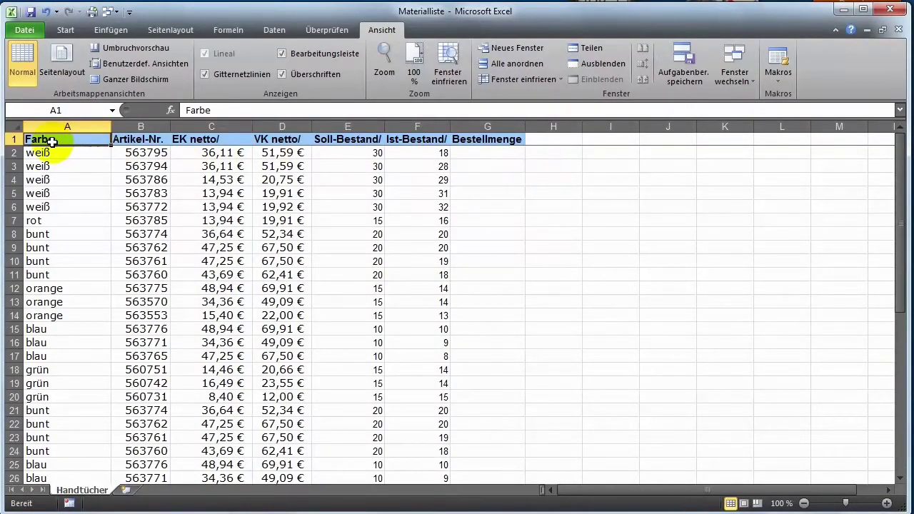
click(136, 207)
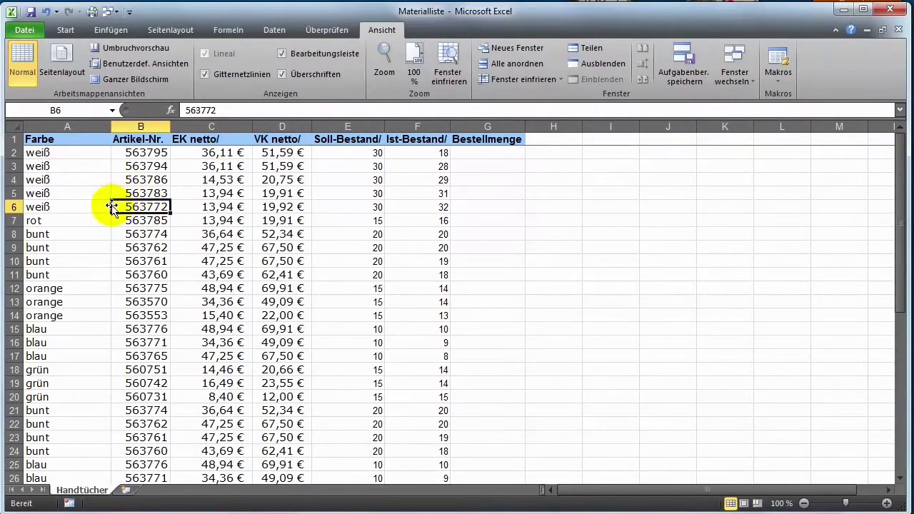
drag(46, 153, 83, 264)
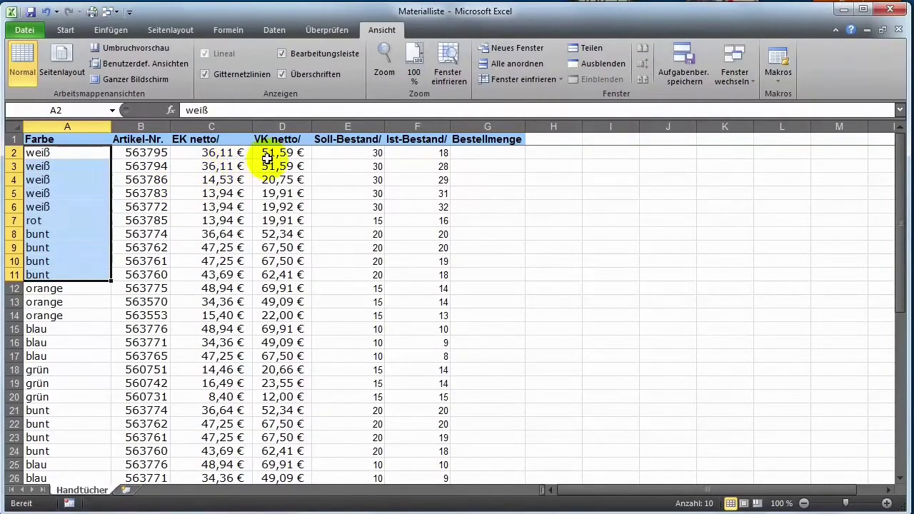
drag(341, 153, 346, 312)
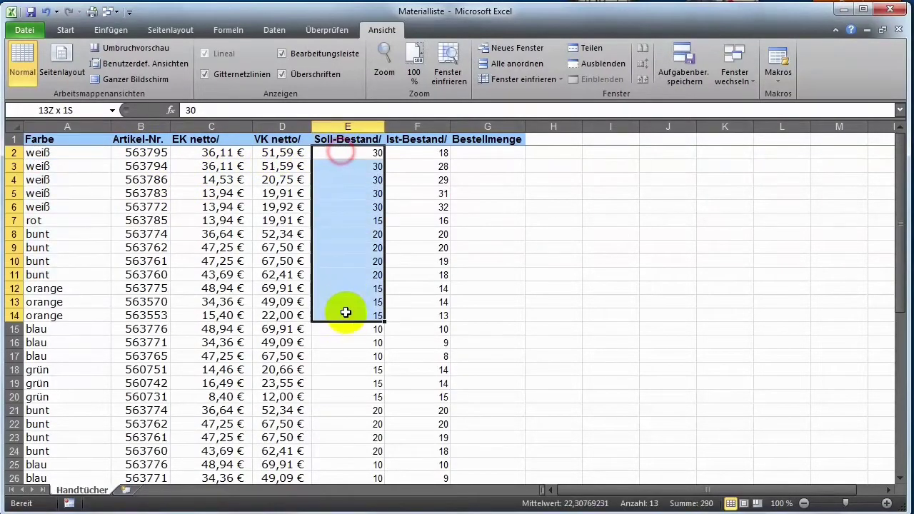
drag(414, 153, 415, 315)
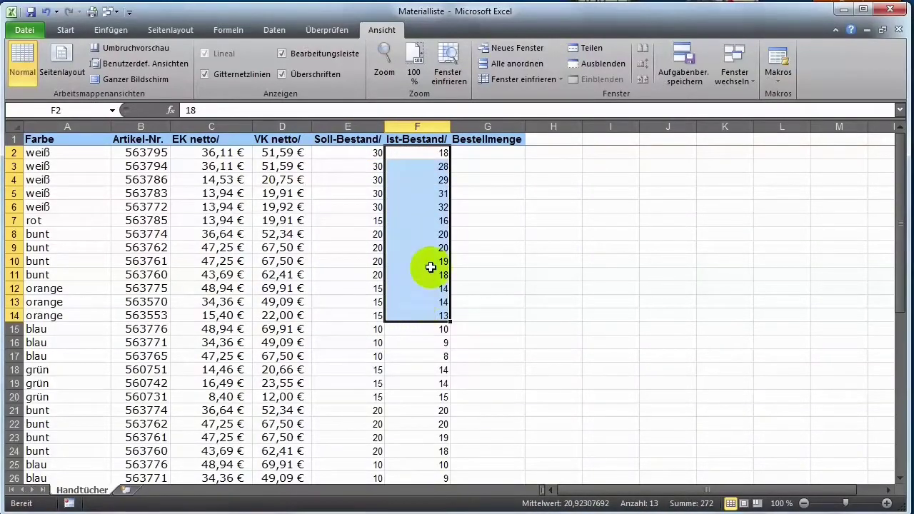
click(420, 152)
click(417, 179)
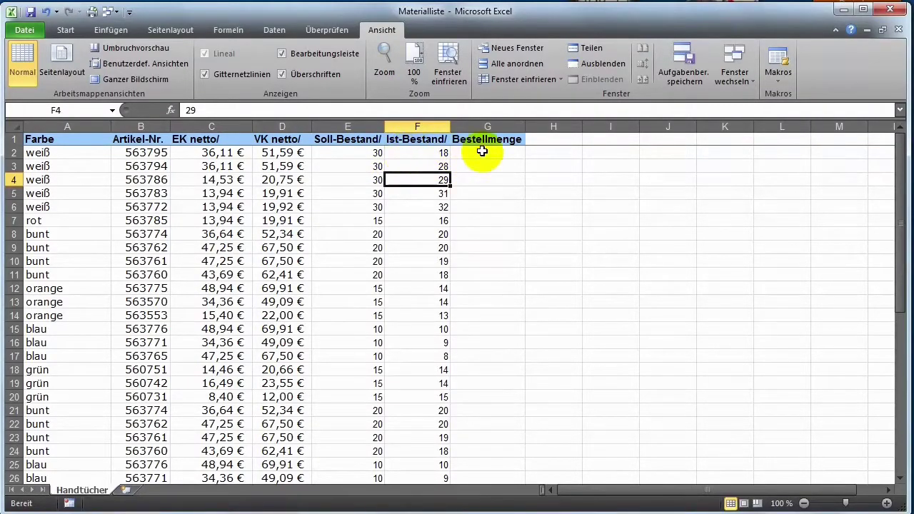
drag(482, 152, 491, 326)
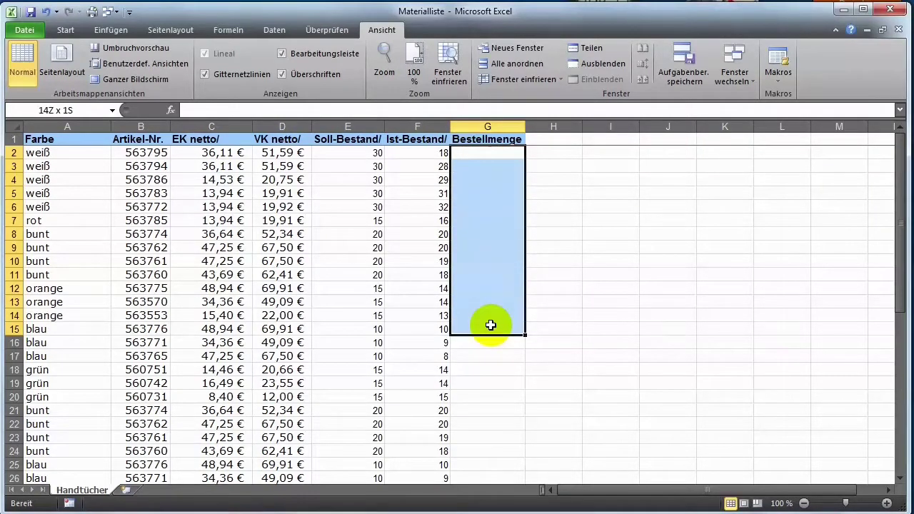
click(432, 164)
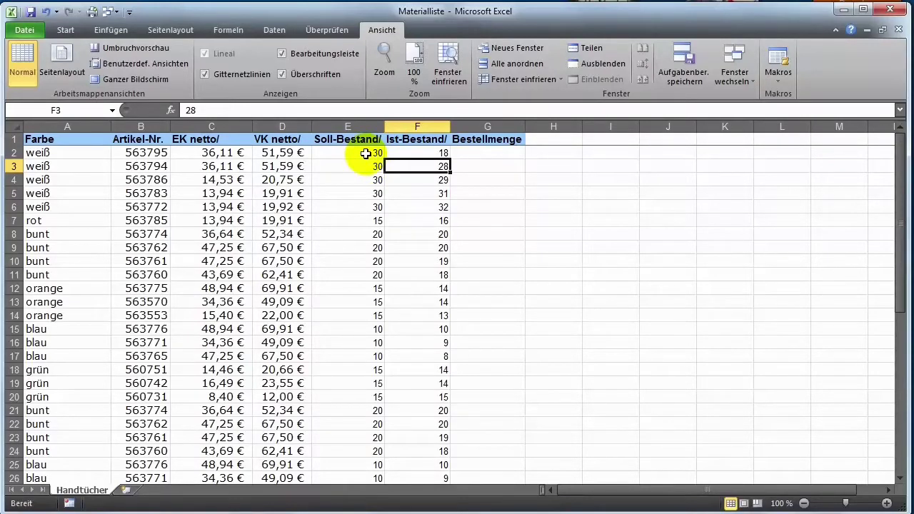
Start the =wenn formula in G2 with a condition comparing Ist-Bestand F2 against Soll-Bestand E2/2.
click(467, 154)
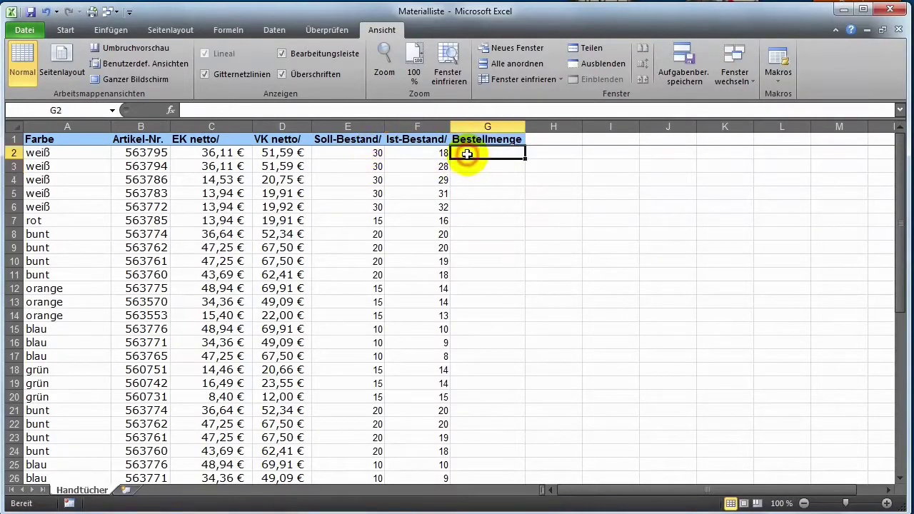
text(?=)
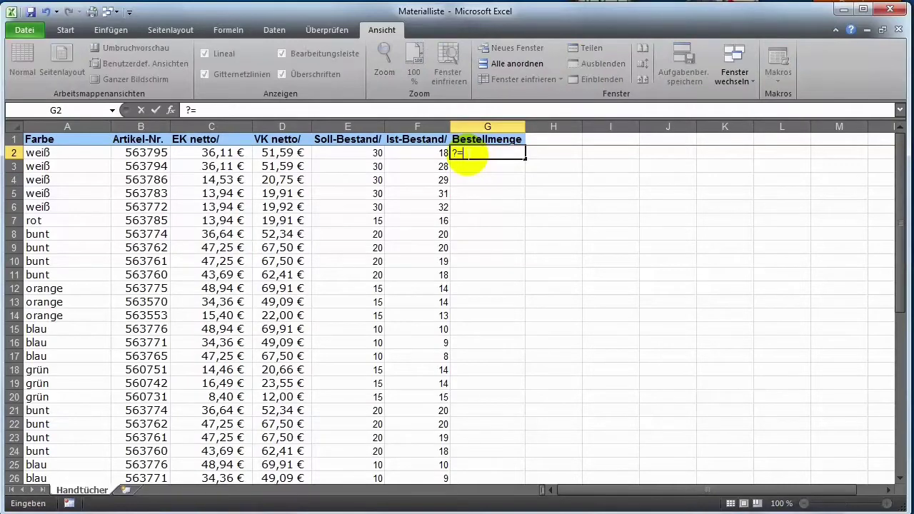
text(=)
text(wenn()
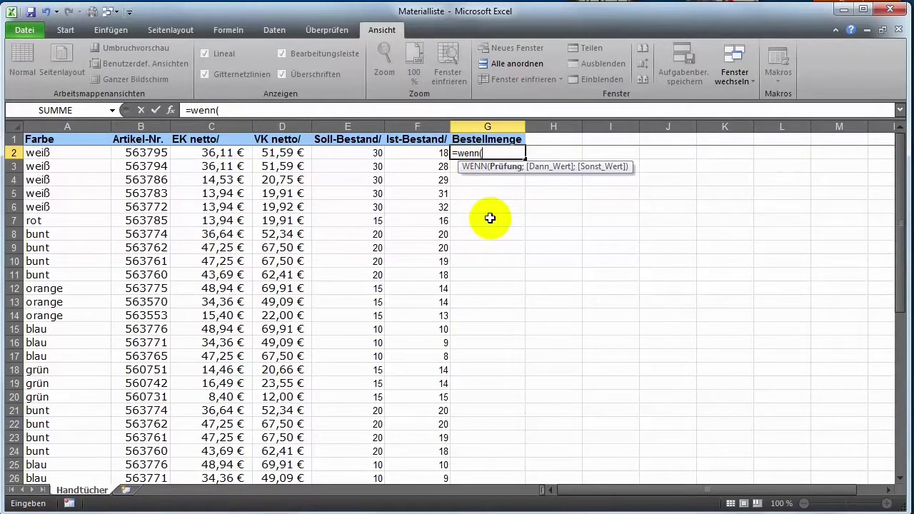
click(422, 153)
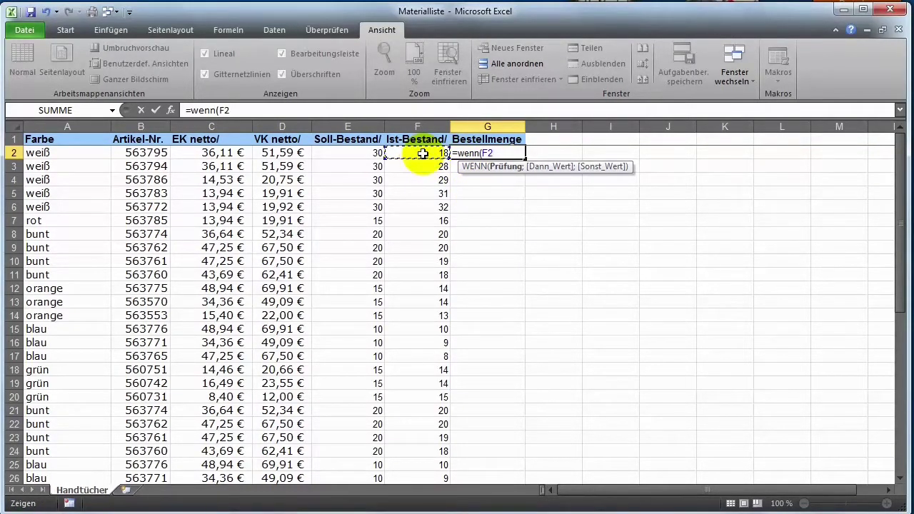
text(>)
click(364, 155)
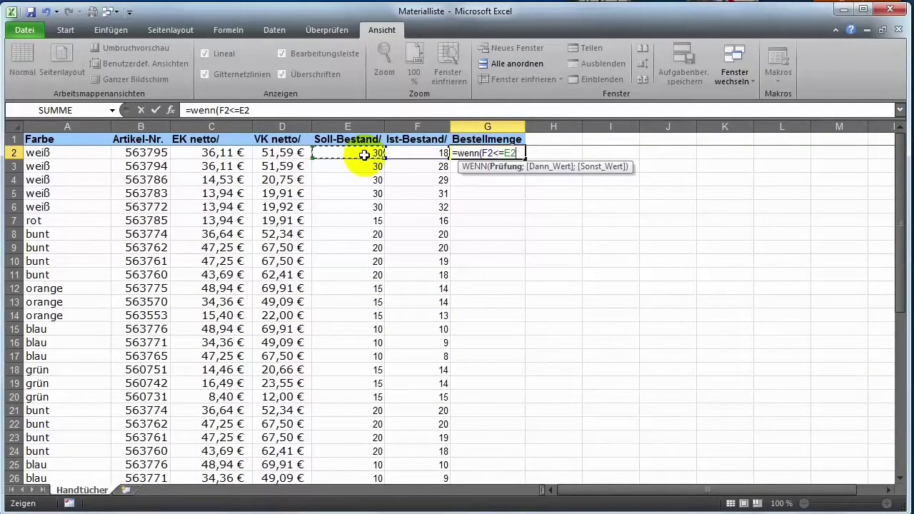
text(/2)
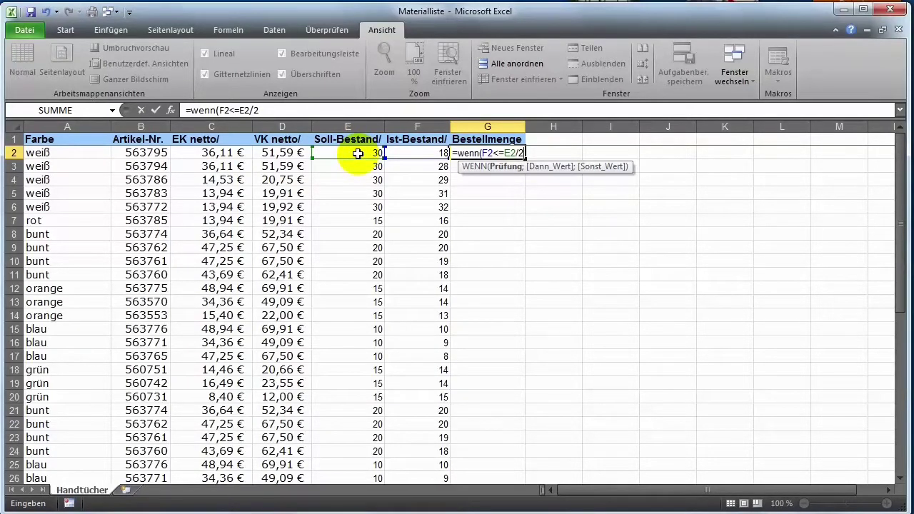
Finish it with E2-F2 as the order quantity and 0 otherwise, and confirm.
text(;)
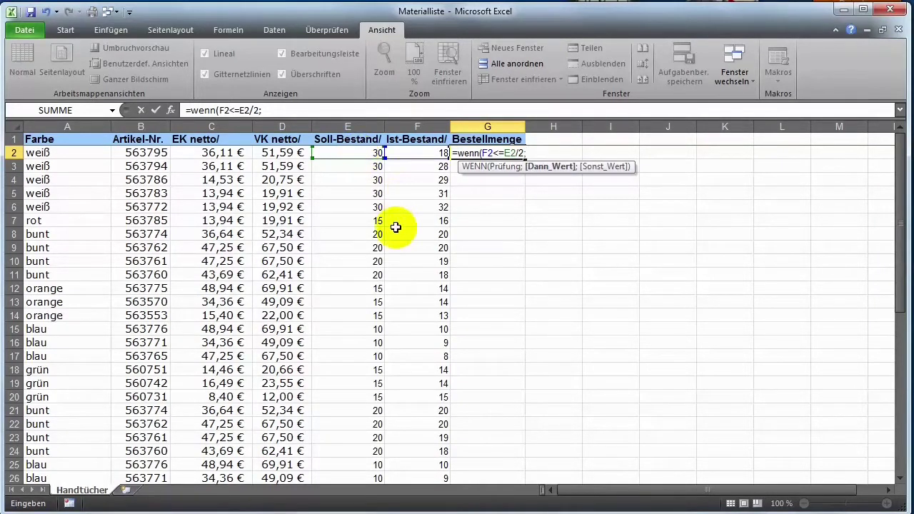
click(353, 154)
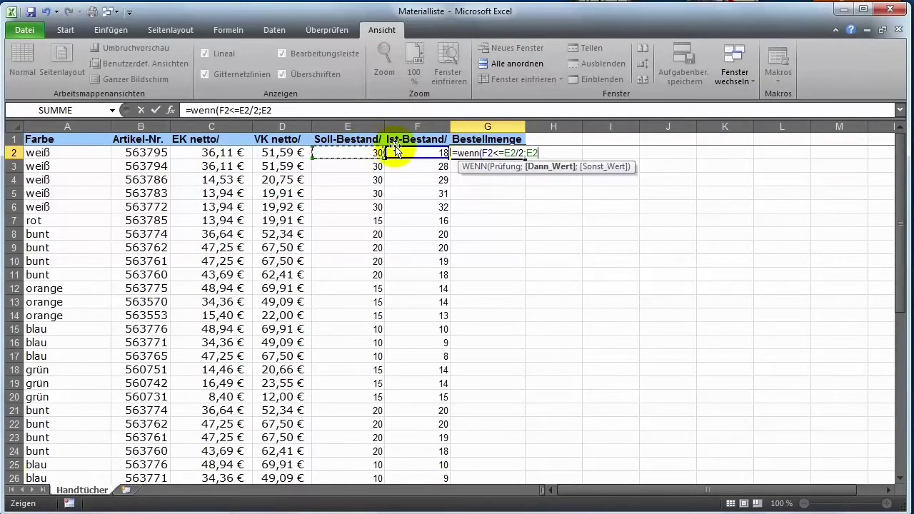
text(-)
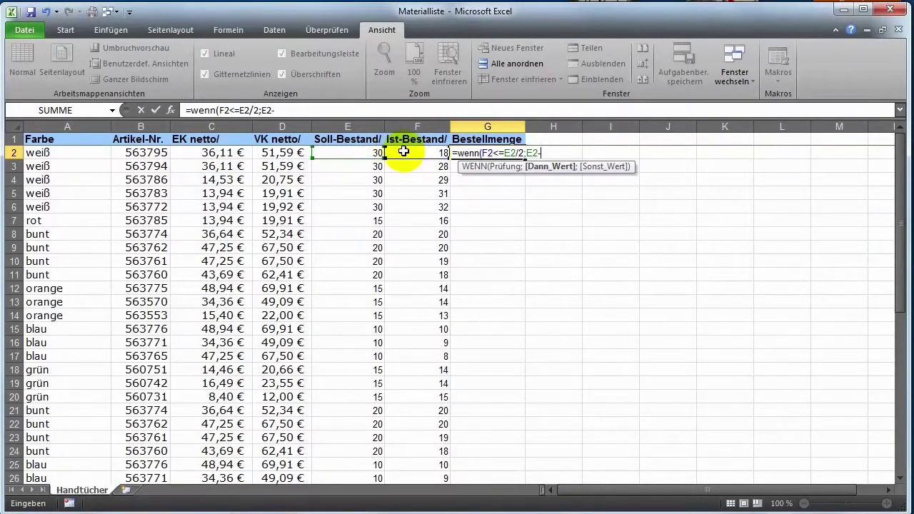
click(405, 153)
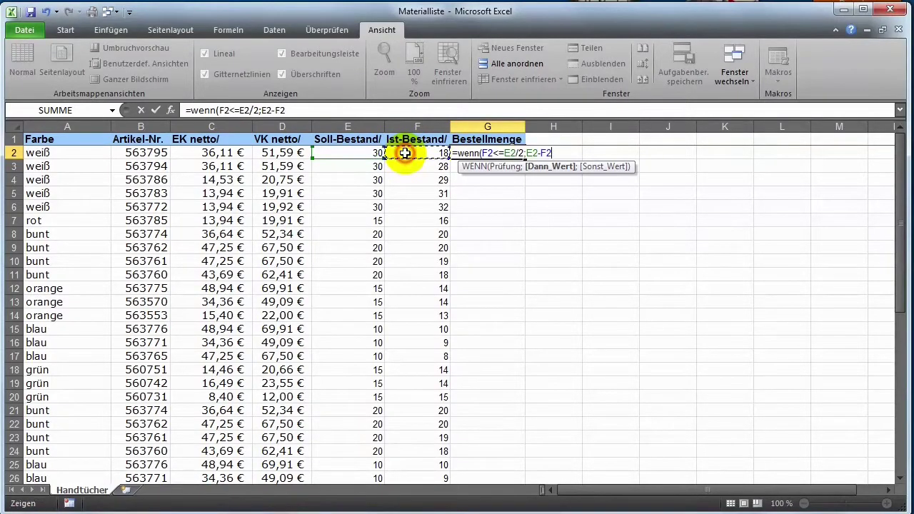
text(;0)
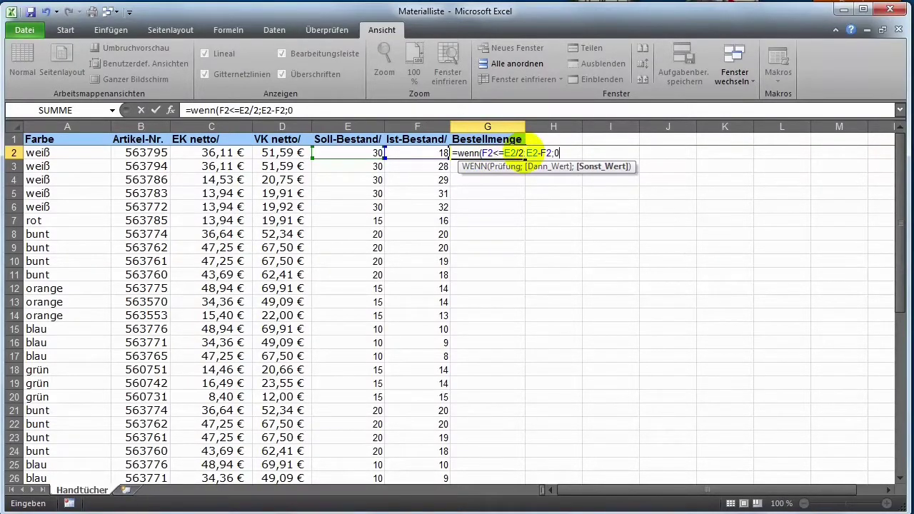
click(564, 154)
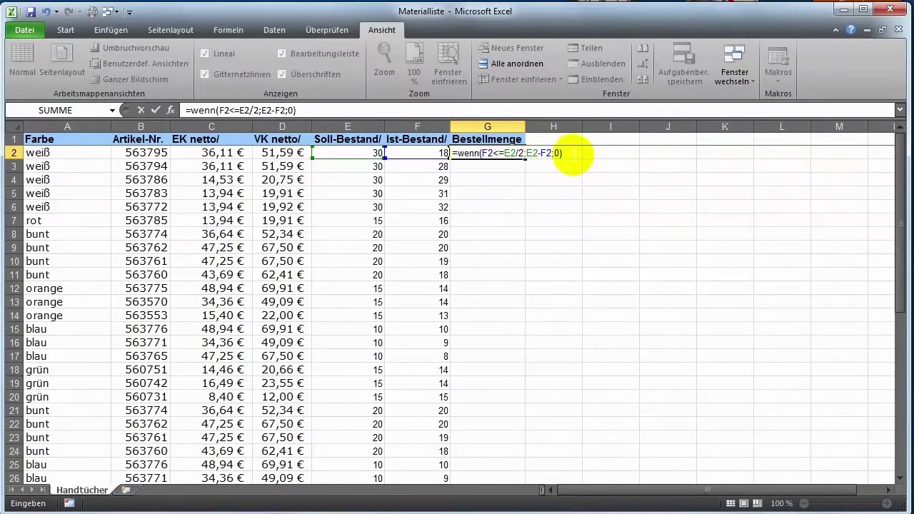
key(Return)
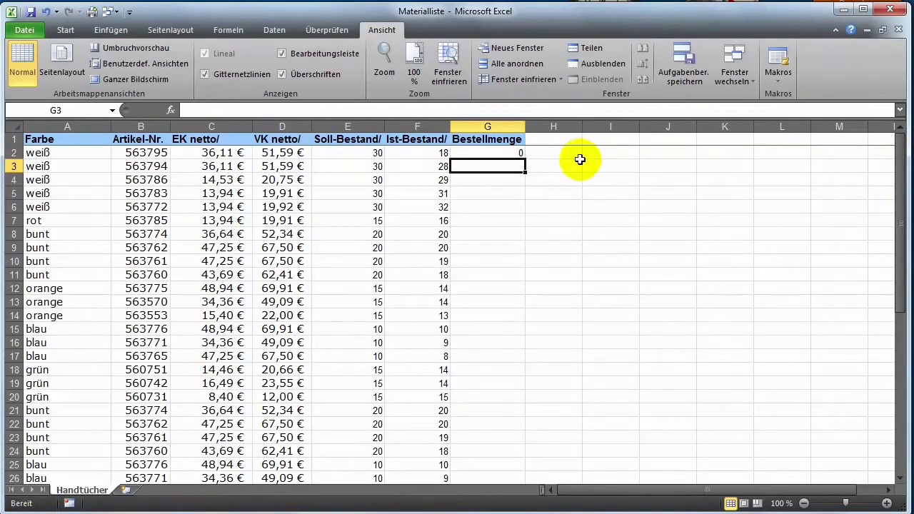
click(518, 152)
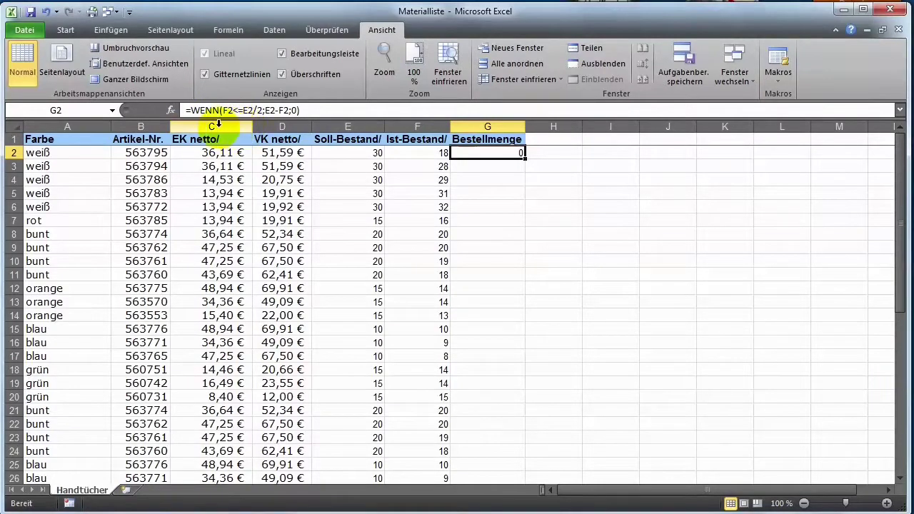
click(412, 153)
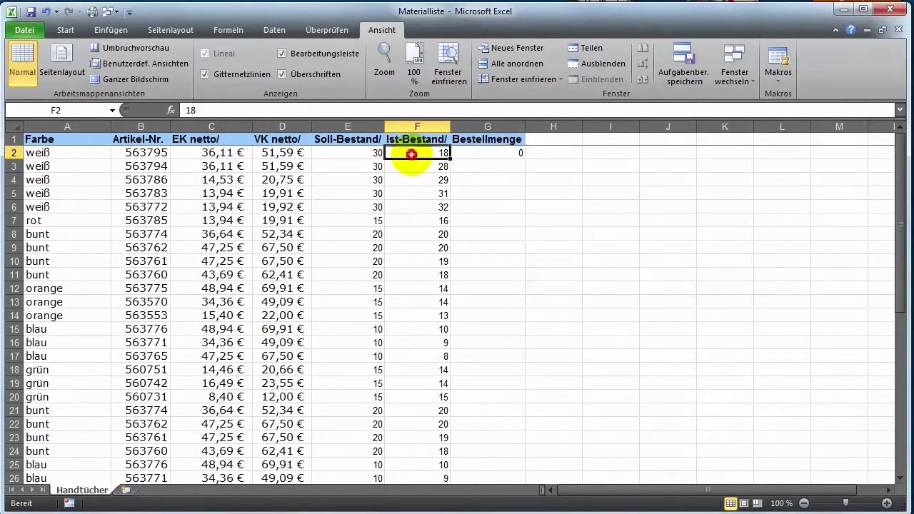
click(484, 156)
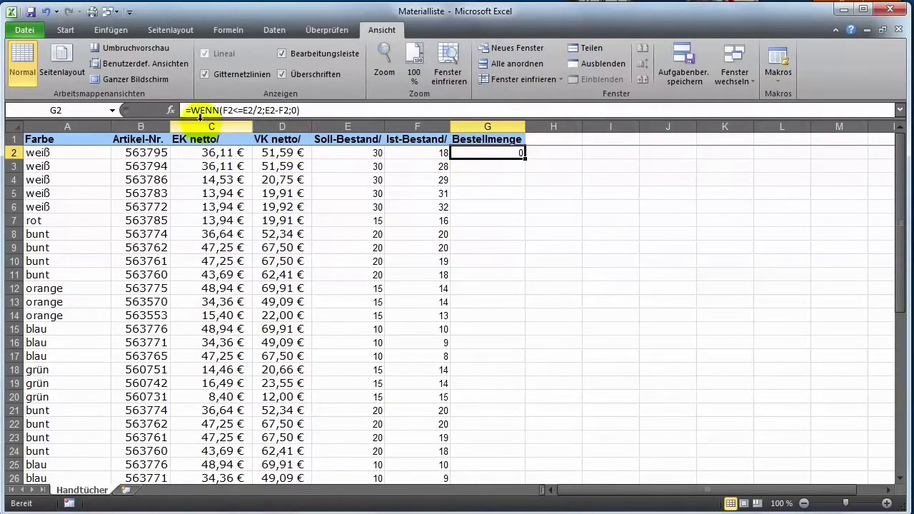
click(187, 110)
text(')
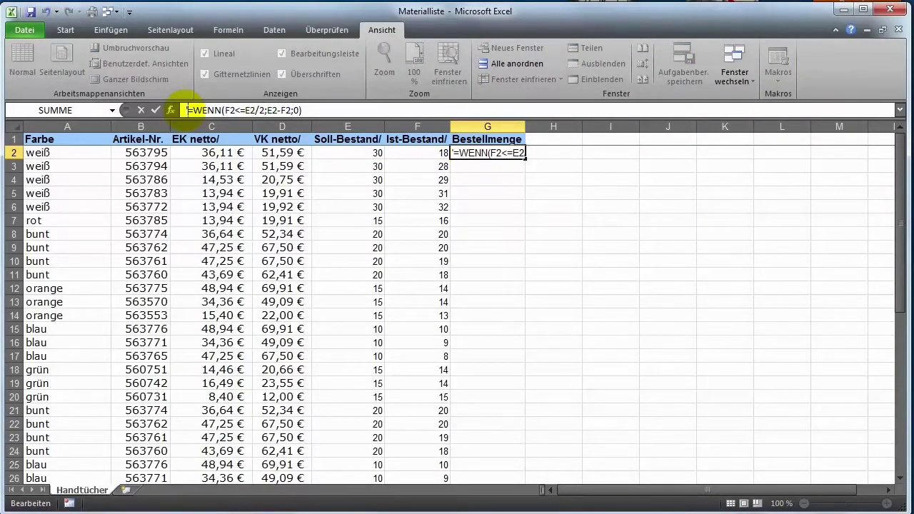
key(Return)
click(409, 156)
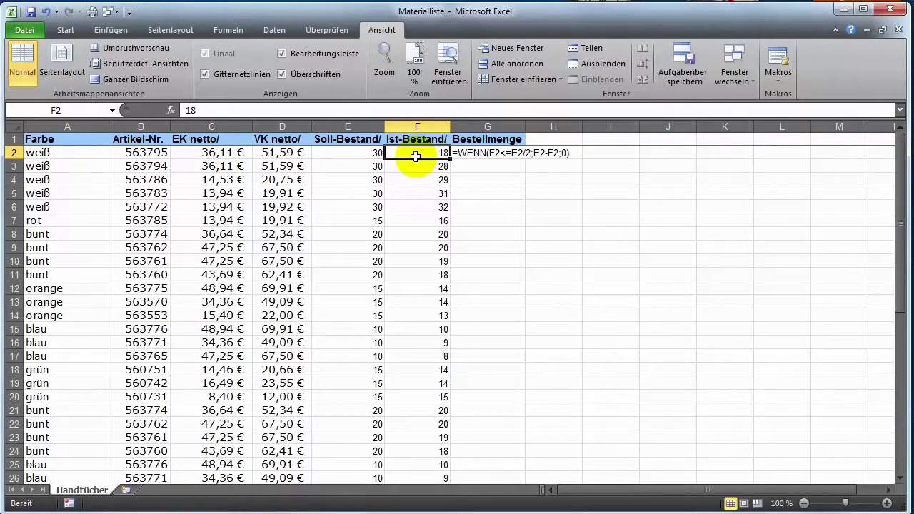
click(360, 153)
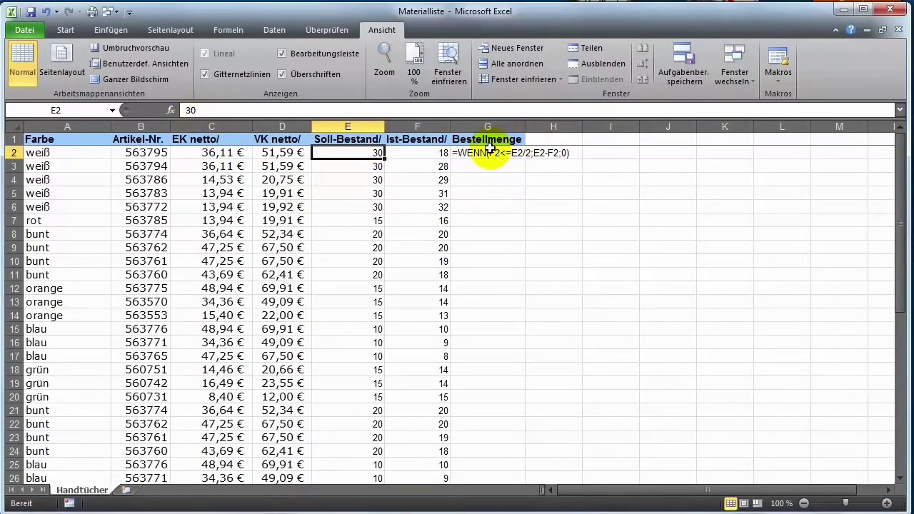
click(490, 152)
double_click(186, 110)
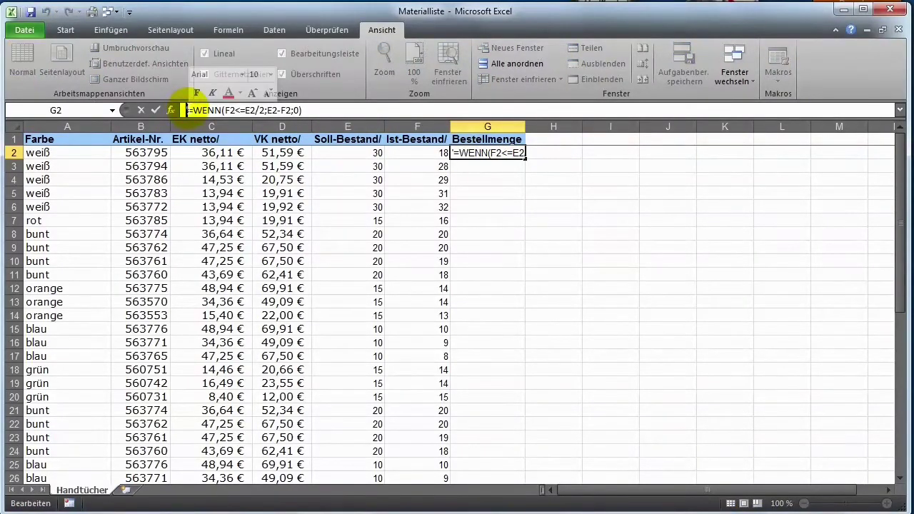
key(Delete)
key(Return)
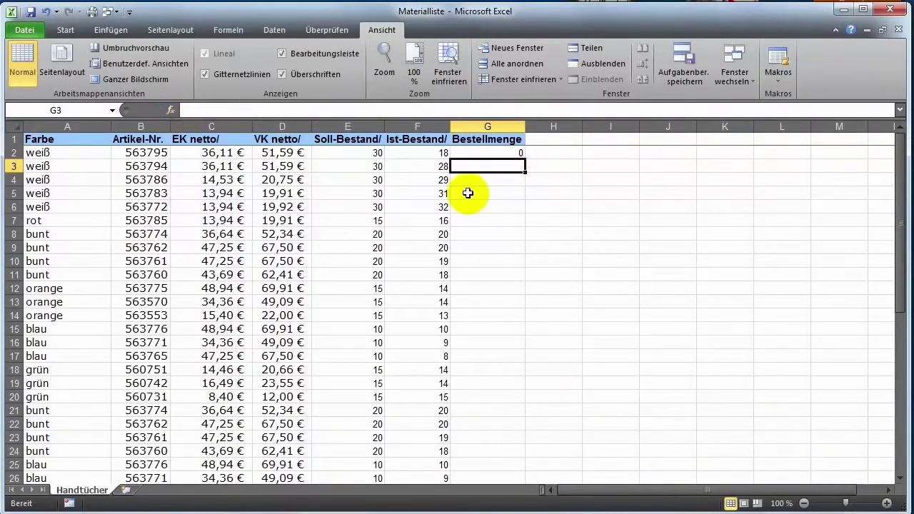
Fill the G2 formula down the Bestellmenge column to row 48.
click(492, 154)
drag(525, 159, 526, 504)
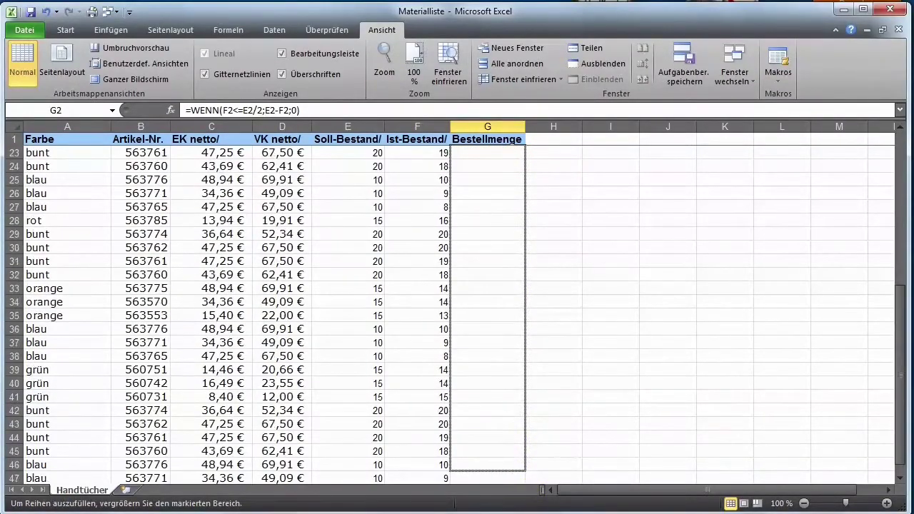
drag(520, 496, 519, 446)
scroll(520, 446, up, 4)
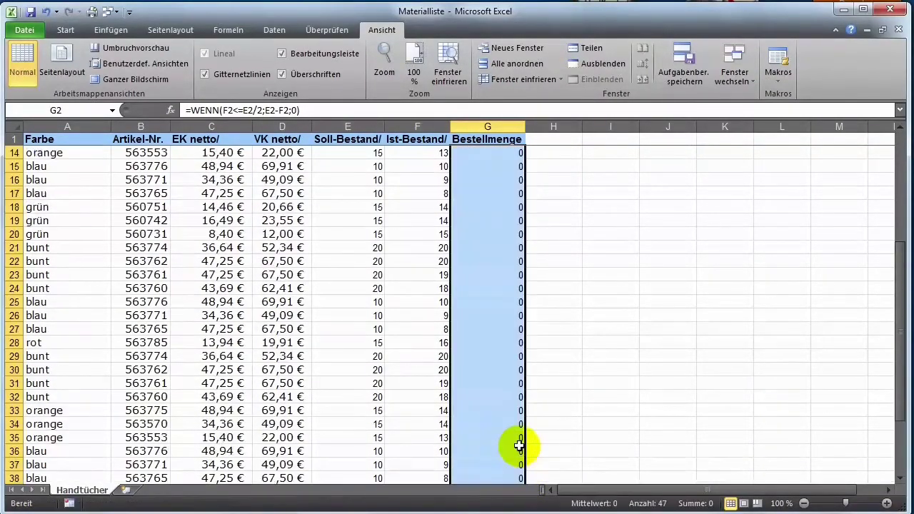
scroll(519, 446, up, 4)
click(571, 410)
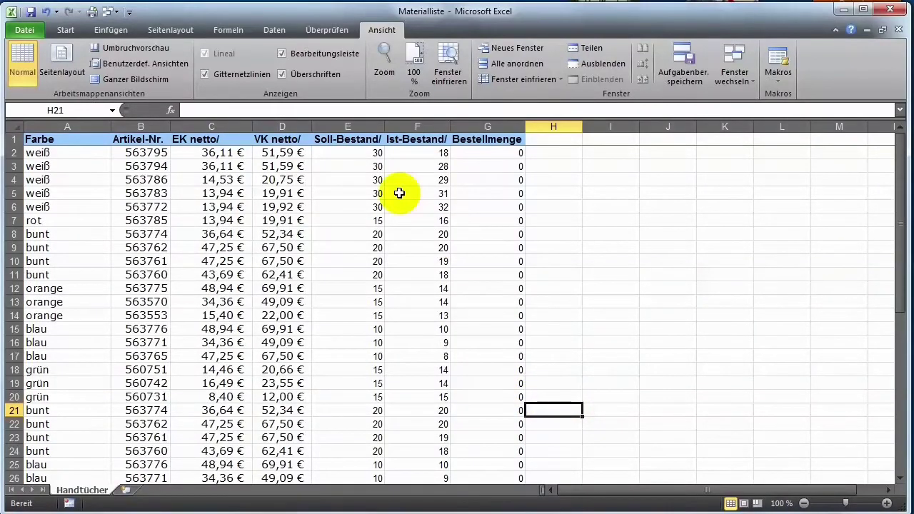
Change Ist-Bestand to 15 in F2 and 10 in F3.
click(429, 154)
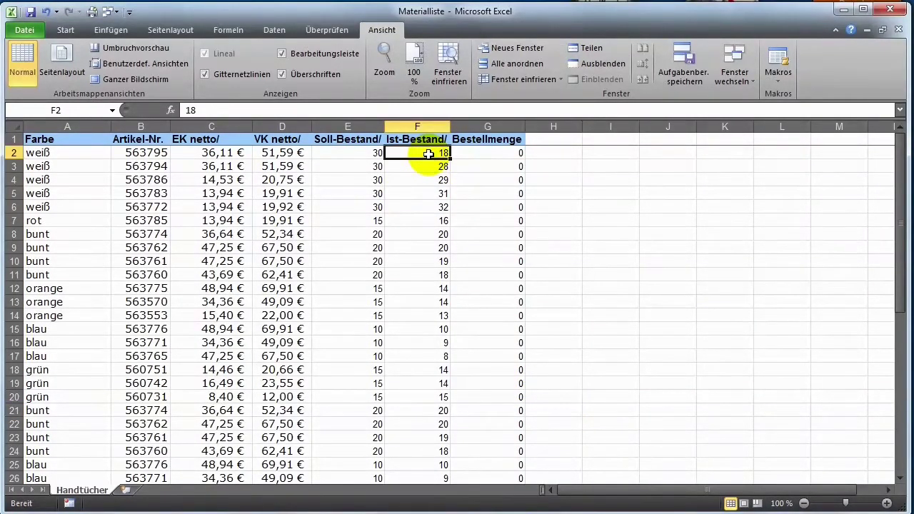
text(16)
key(Return)
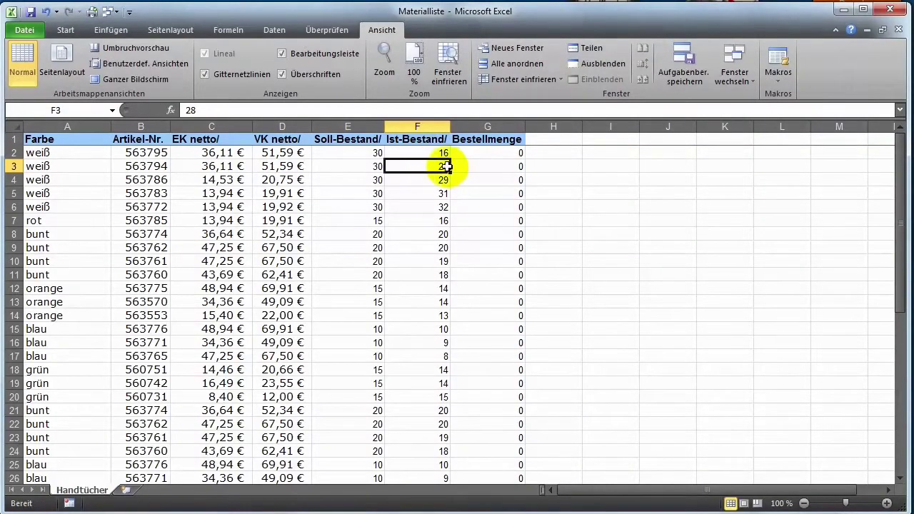
click(432, 153)
text(15)
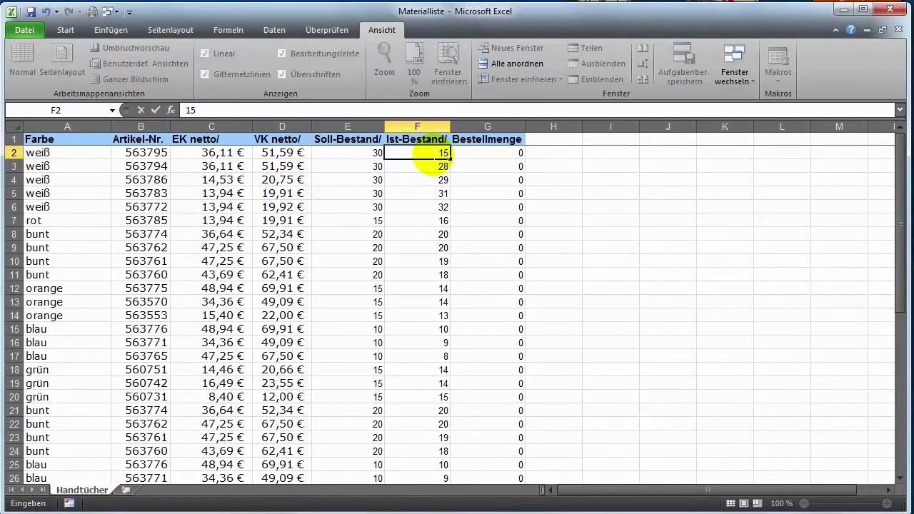
key(Return)
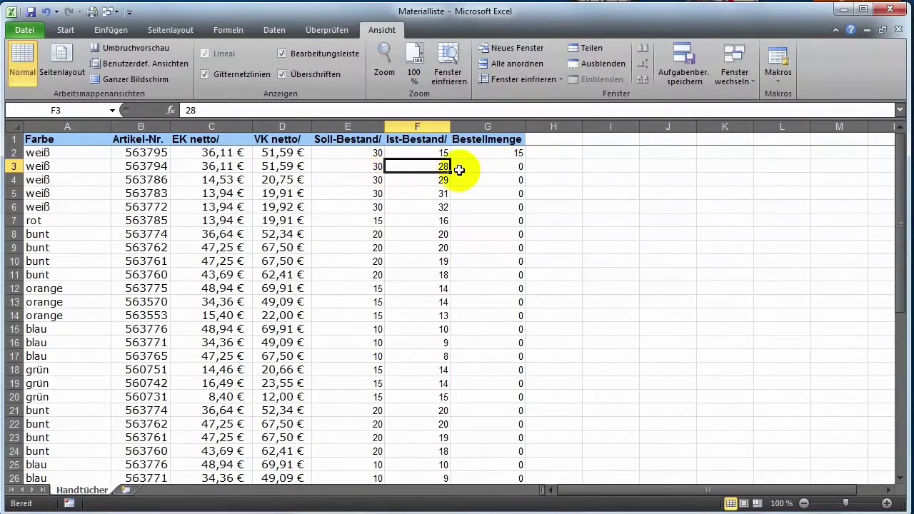
click(428, 169)
text(10)
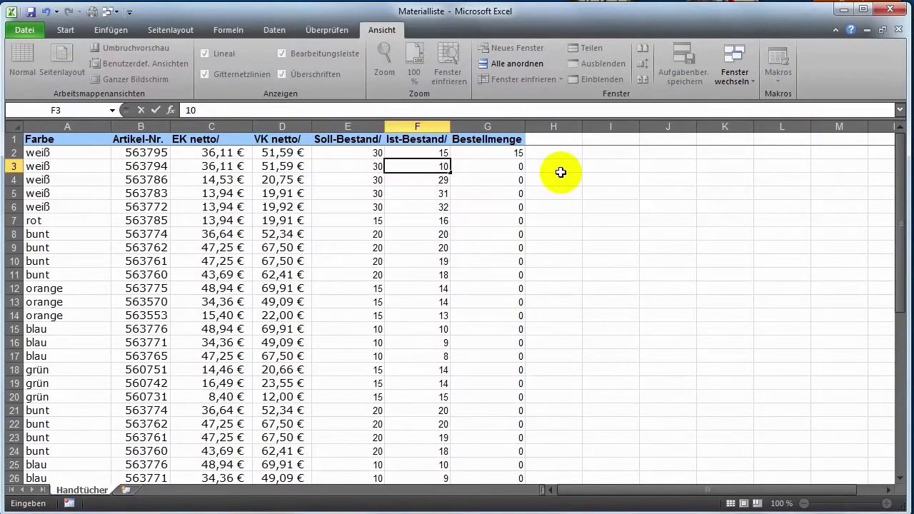
key(Return)
key(ctrl+c)
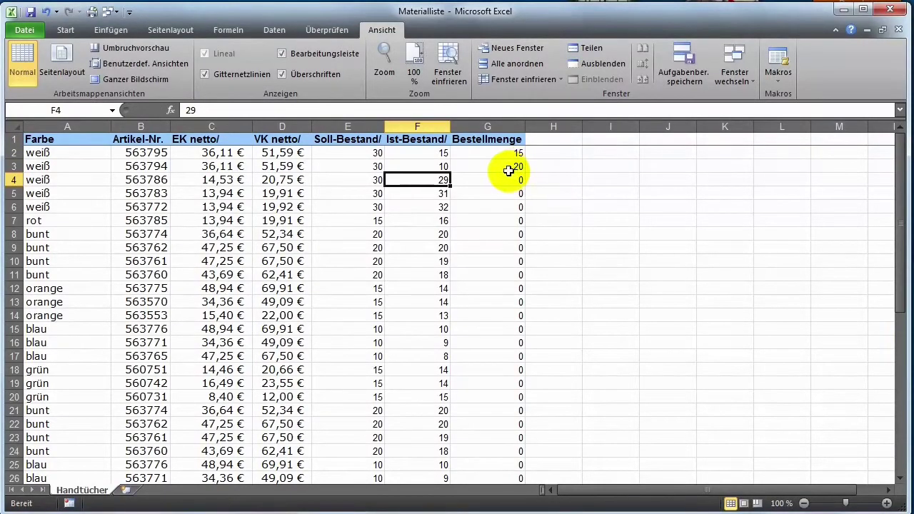